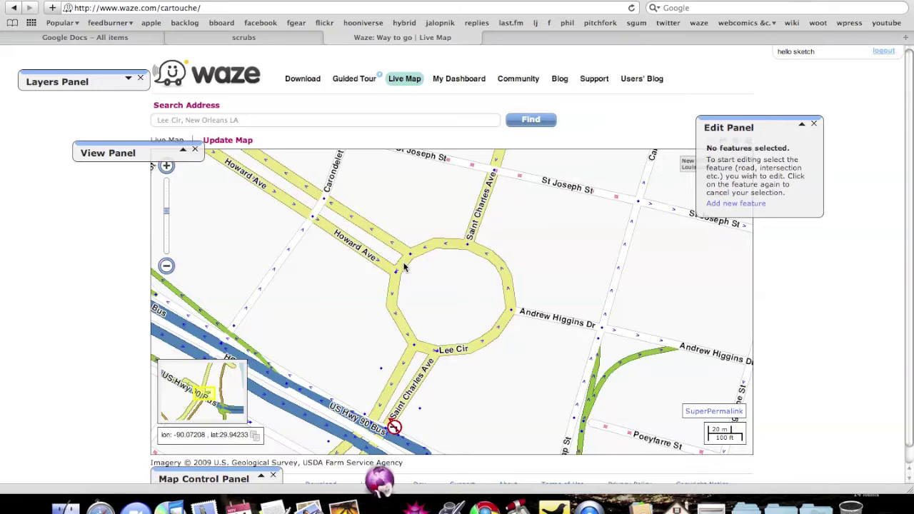
- Turn on the Aerial imagery layer, zoom in on Lee Circle, and select its west segment
{"action": "left_click", "coordinate": [128, 77]}
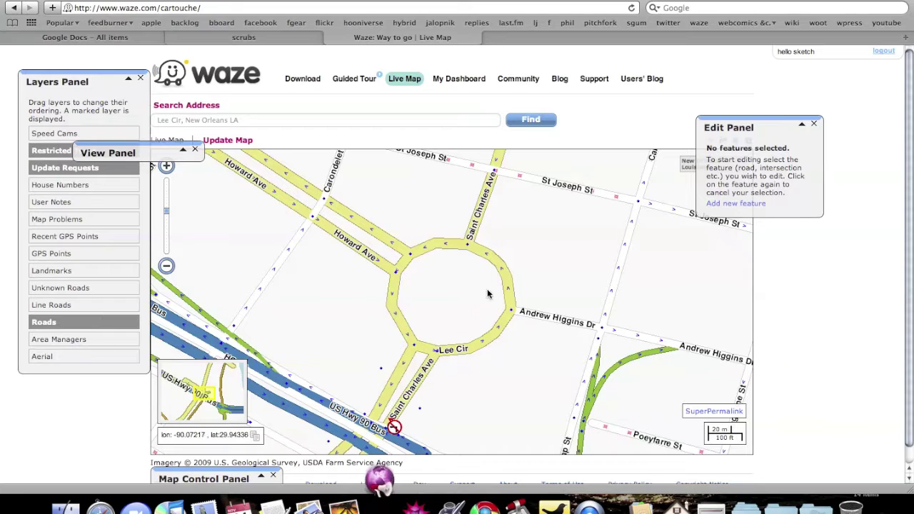
{"action": "left_click", "coordinate": [80, 357]}
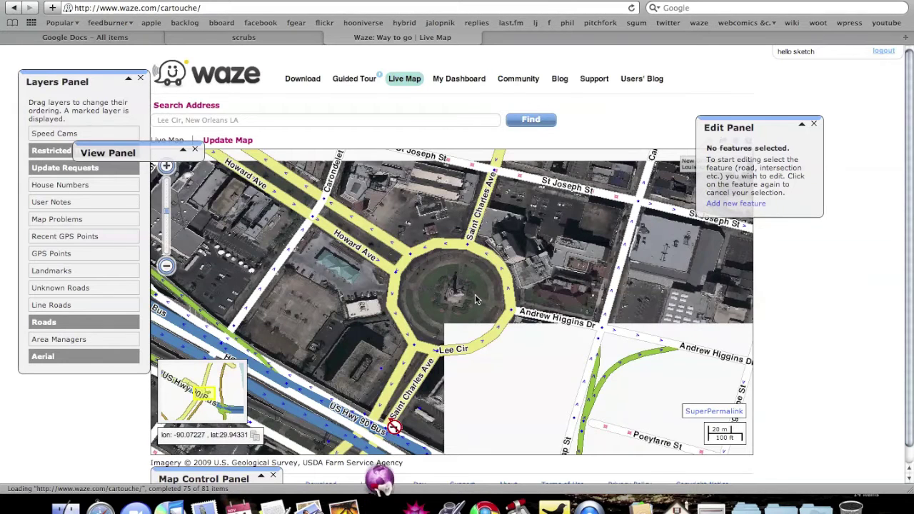
{"action": "scroll", "coordinate": [458, 298], "scroll_direction": "up", "scroll_amount": 1}
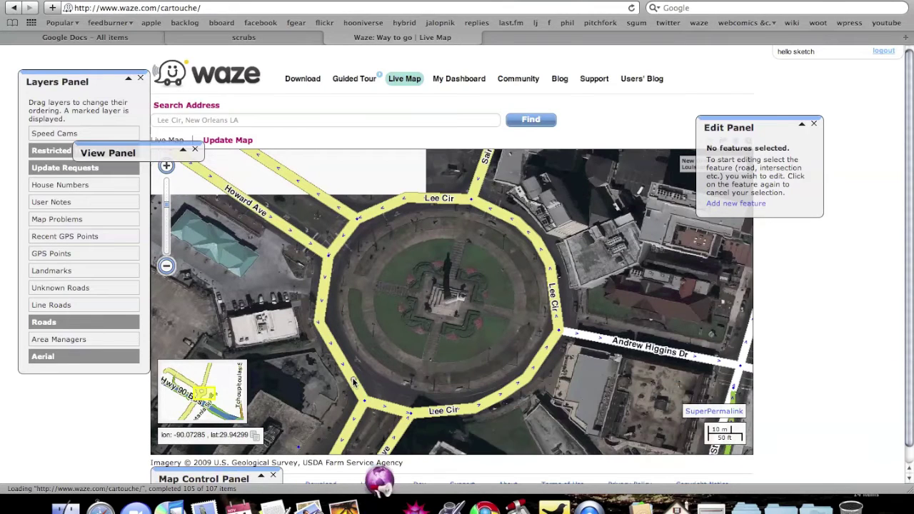
{"action": "left_click", "coordinate": [346, 238]}
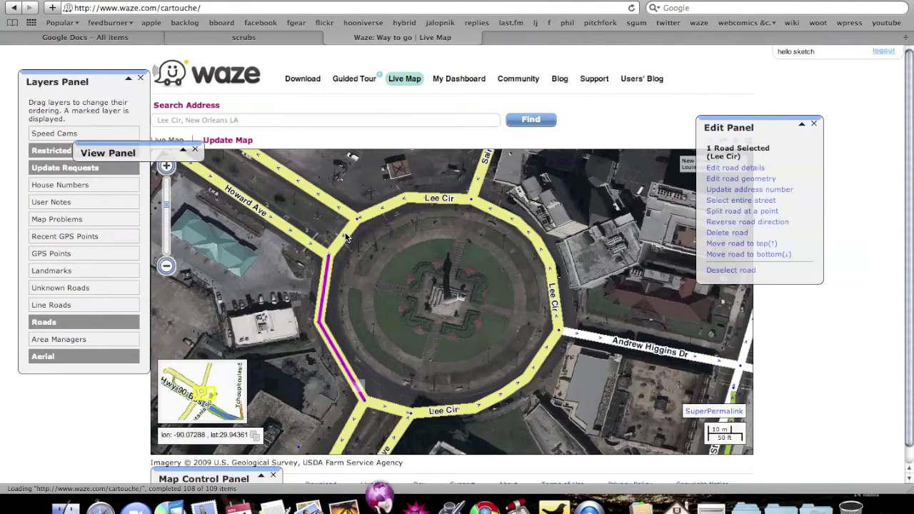
- Add the northwest, northeast, southeast, southwest and top Lee Cir segments, then delete all six
{"action": "left_click", "coordinate": [413, 203], "text": "ctrl"}
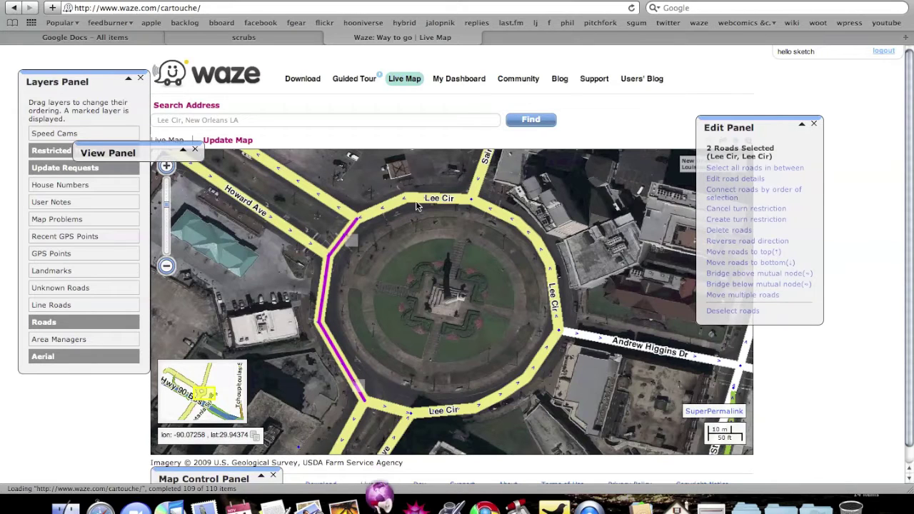
{"action": "left_click", "coordinate": [531, 233], "text": "ctrl"}
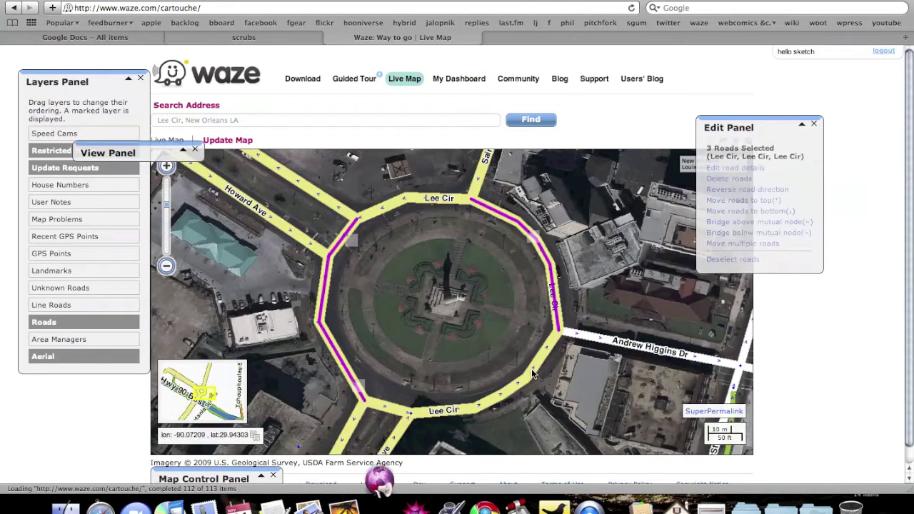
{"action": "left_click", "coordinate": [422, 412], "text": "ctrl"}
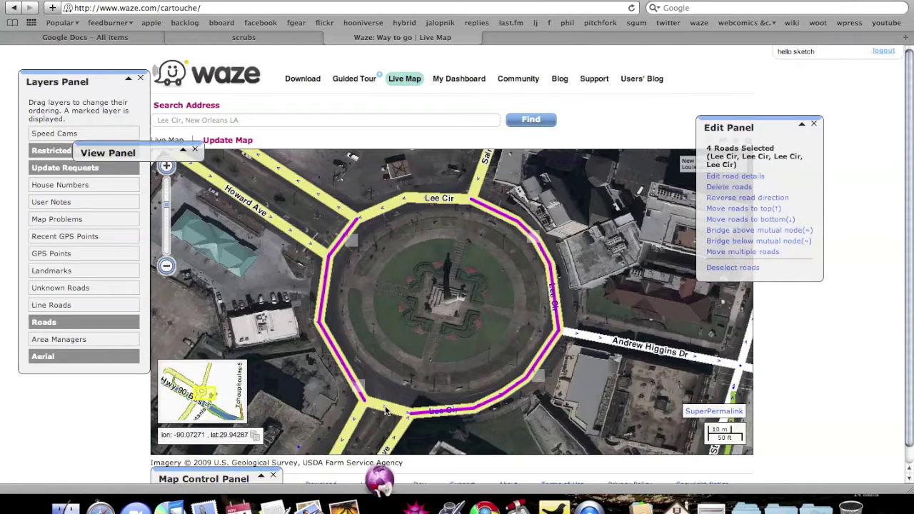
{"action": "left_click", "coordinate": [386, 410], "text": "ctrl"}
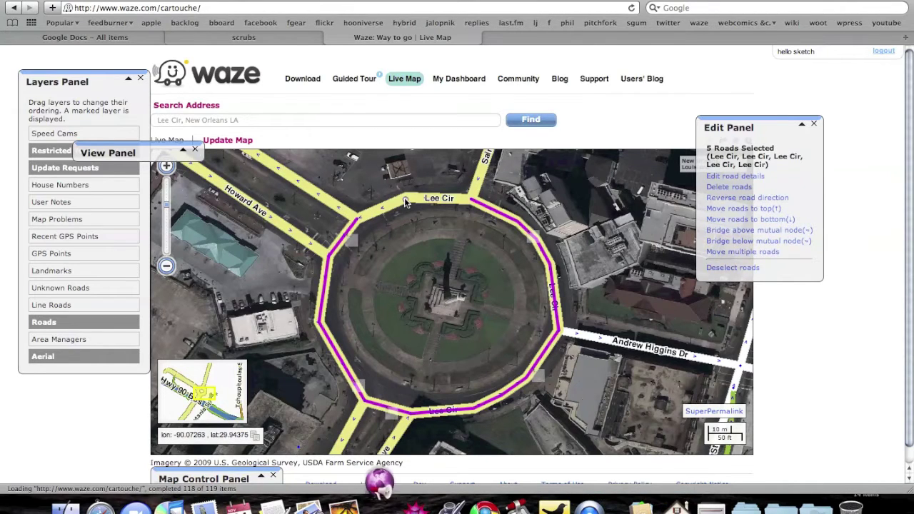
{"action": "left_click", "coordinate": [405, 202], "text": "ctrl"}
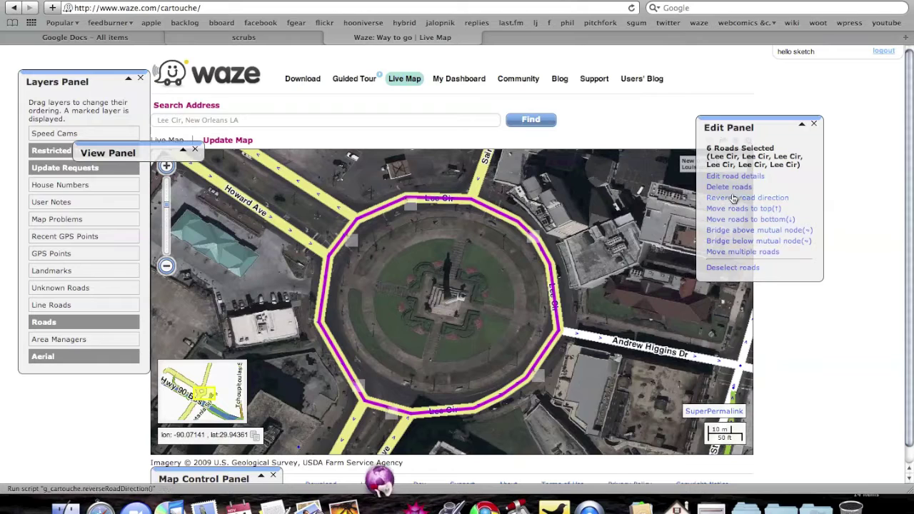
{"action": "left_click", "coordinate": [741, 189]}
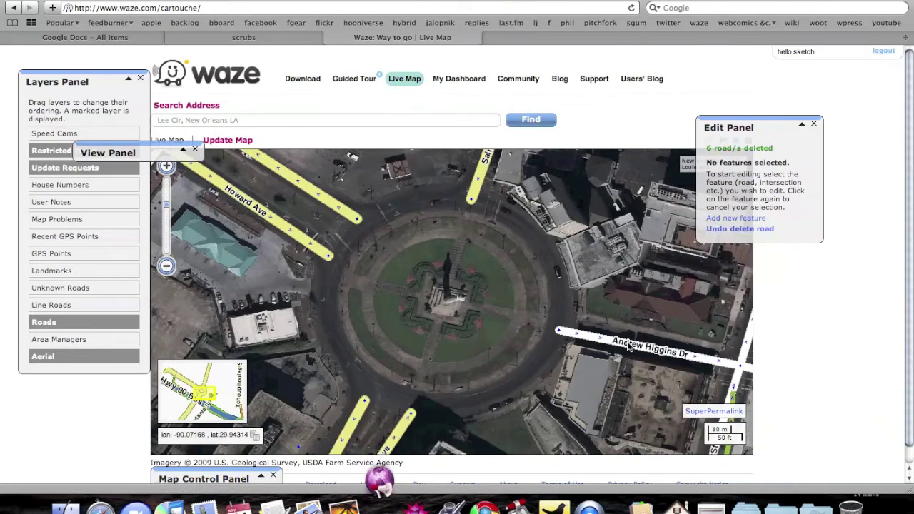
- Drag Saint Charles Ave's end node onto the circle's aerial roadway and save the geometry
{"action": "left_click", "coordinate": [365, 414]}
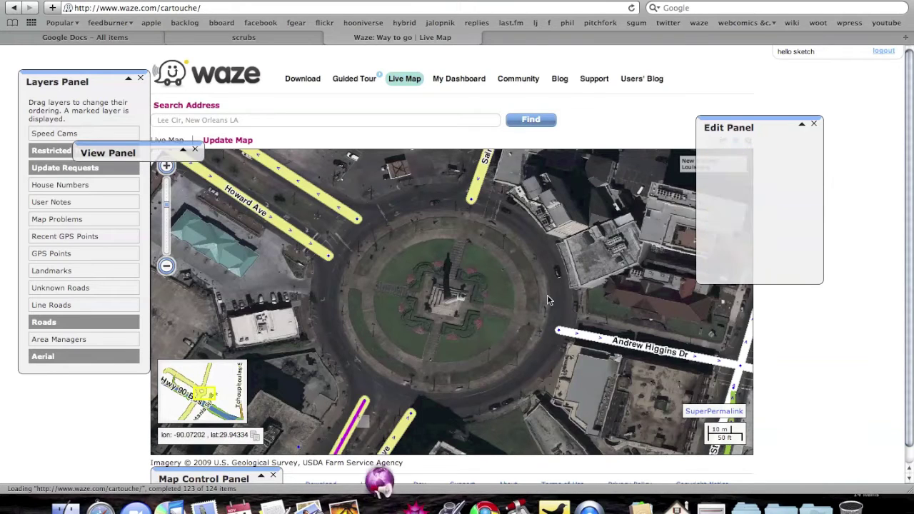
{"action": "left_click", "coordinate": [741, 178]}
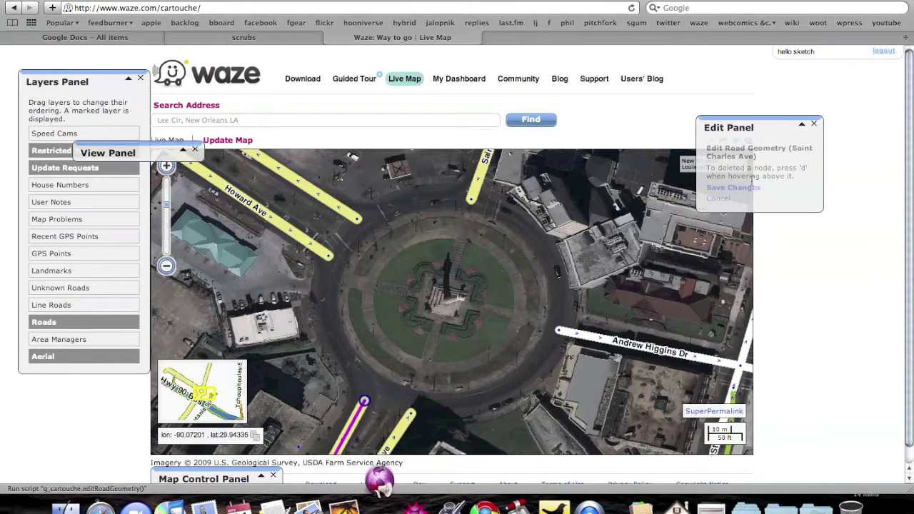
{"action": "left_click_drag", "start_coordinate": [366, 405], "coordinate": [378, 387]}
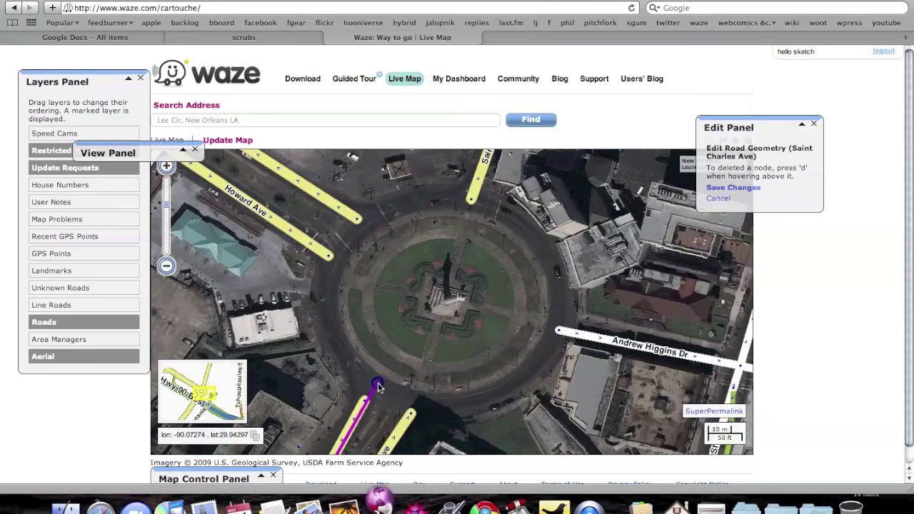
{"action": "left_click", "coordinate": [749, 190]}
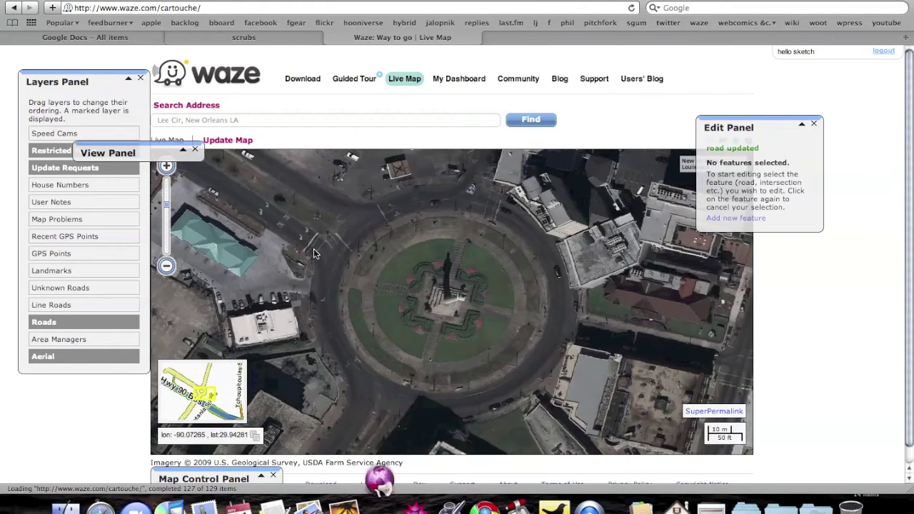
- Extend both Howard Ave carriageways' end nodes onto the circle roadway, saving each change
{"action": "left_click", "coordinate": [278, 221]}
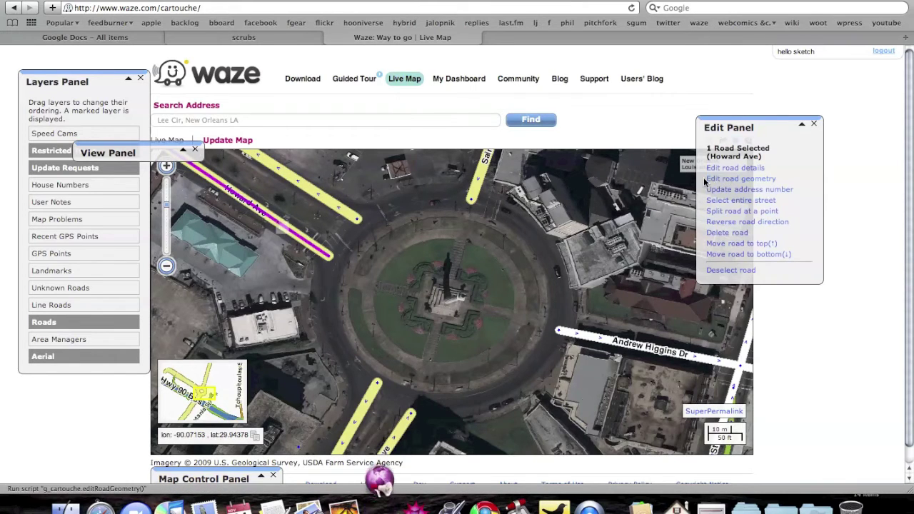
{"action": "left_click", "coordinate": [741, 178]}
{"action": "left_click_drag", "start_coordinate": [329, 256], "coordinate": [341, 264]}
{"action": "left_click", "coordinate": [731, 188]}
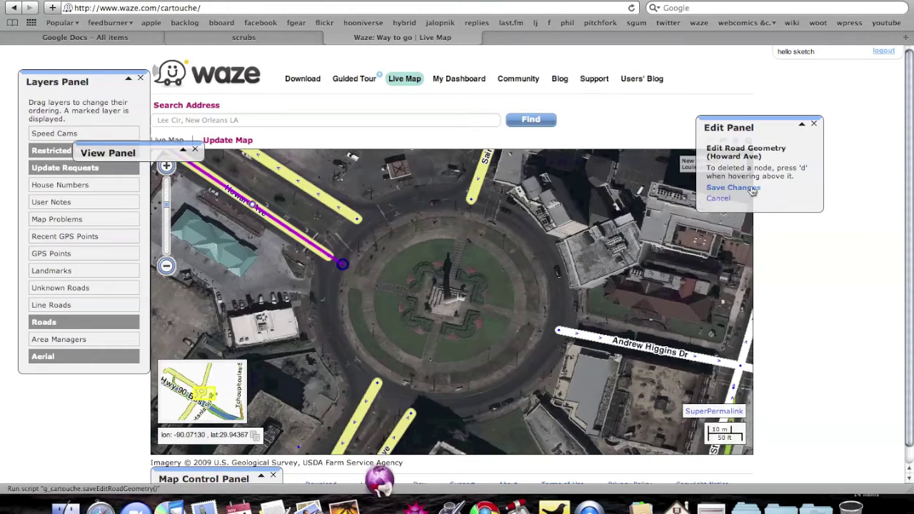
{"action": "left_click", "coordinate": [339, 206]}
{"action": "left_click", "coordinate": [736, 179]}
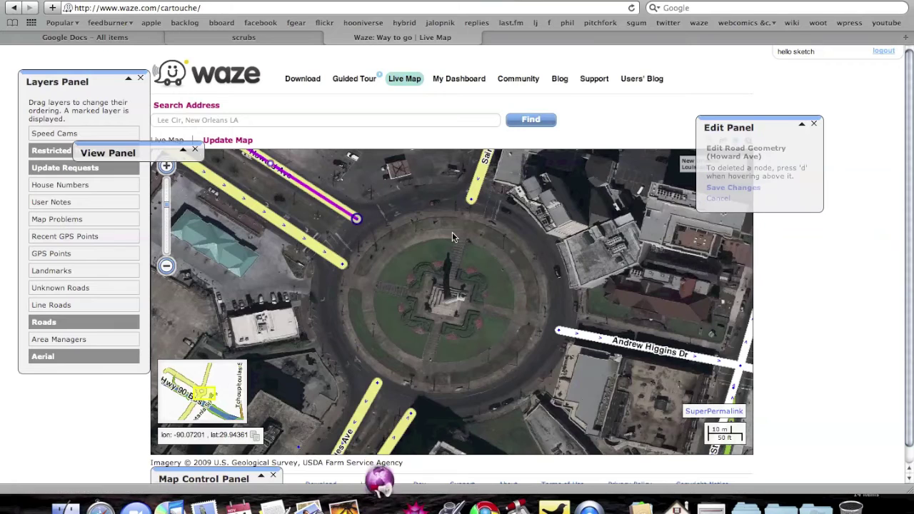
{"action": "left_click_drag", "start_coordinate": [358, 220], "coordinate": [369, 228]}
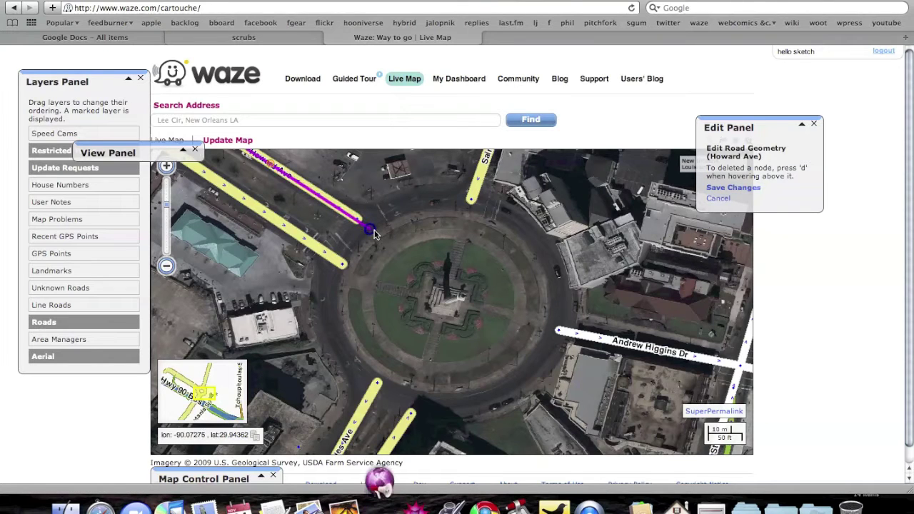
{"action": "left_click", "coordinate": [734, 188]}
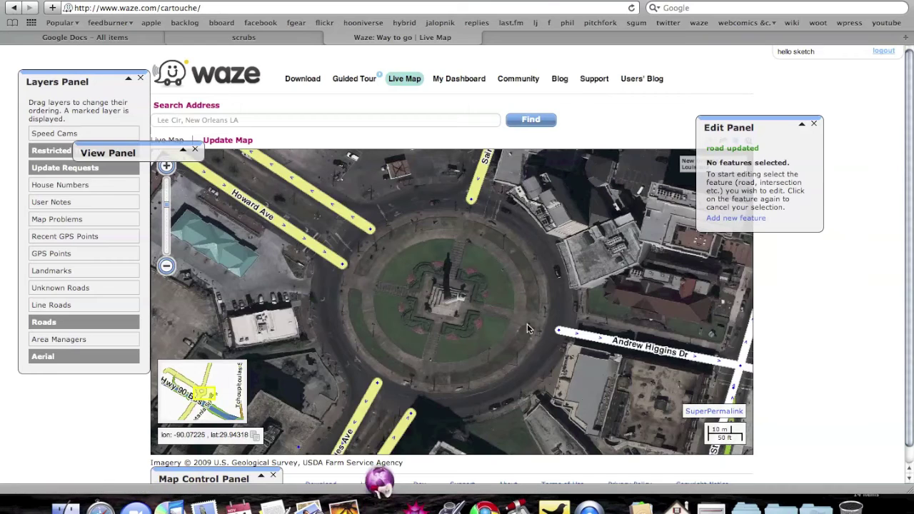
- Reselect the southern Saint Charles Ave segment and save its geometry change
{"action": "left_click", "coordinate": [582, 339]}
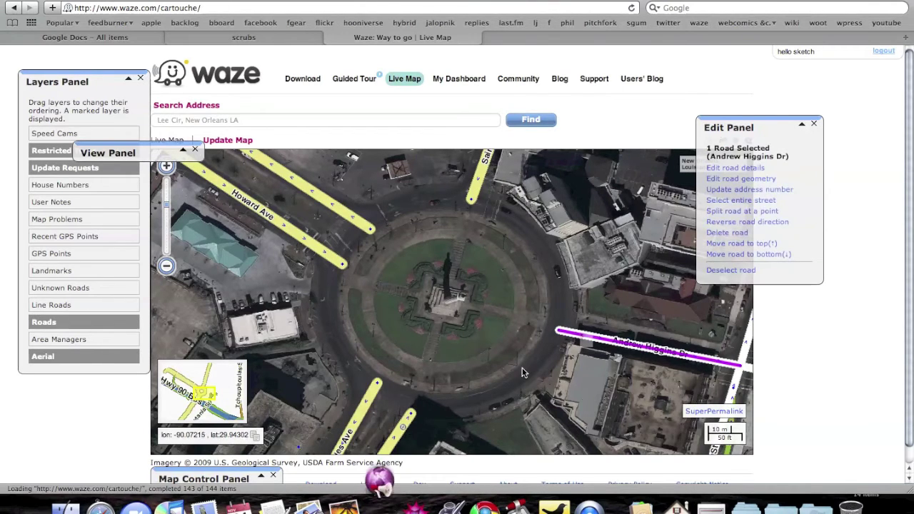
{"action": "left_click", "coordinate": [410, 418]}
{"action": "left_click", "coordinate": [411, 417]}
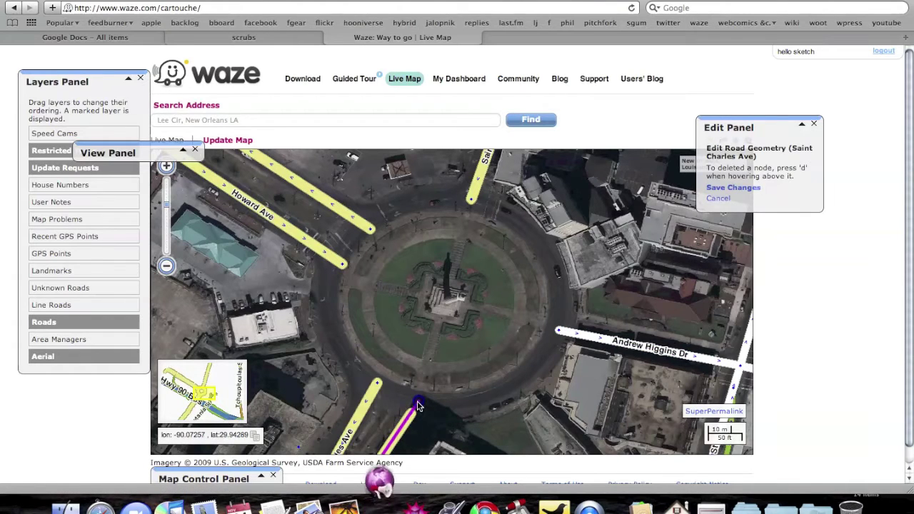
{"action": "left_click", "coordinate": [732, 188]}
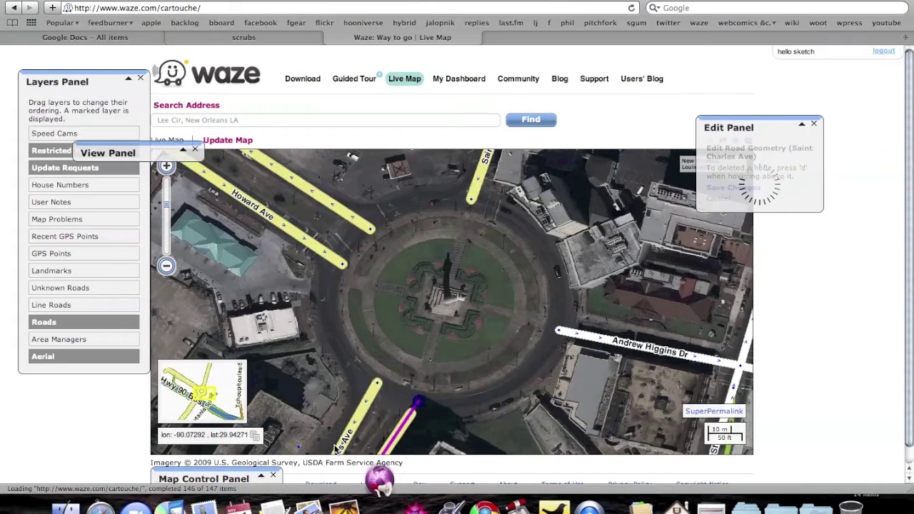
- Try moving the intersection at Saint Charles Ave's end, then cancel the rejected move
{"action": "left_click", "coordinate": [300, 448]}
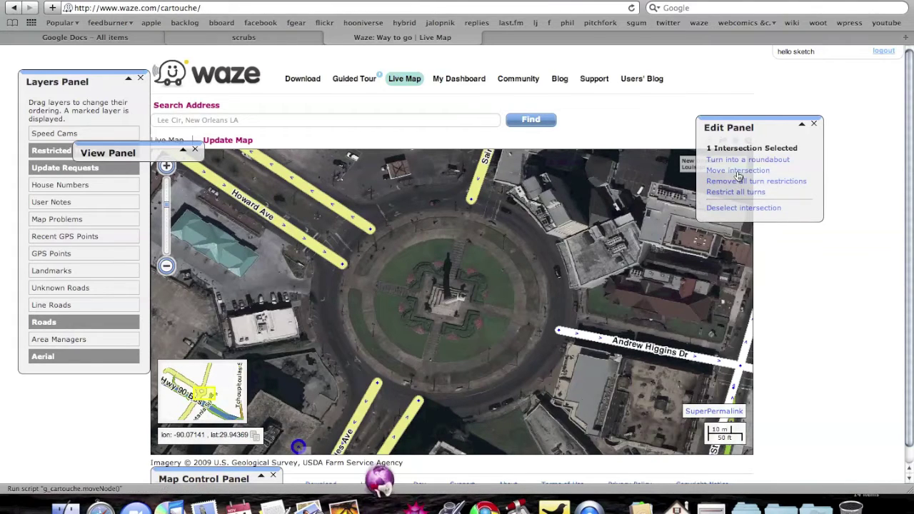
{"action": "left_click", "coordinate": [738, 172]}
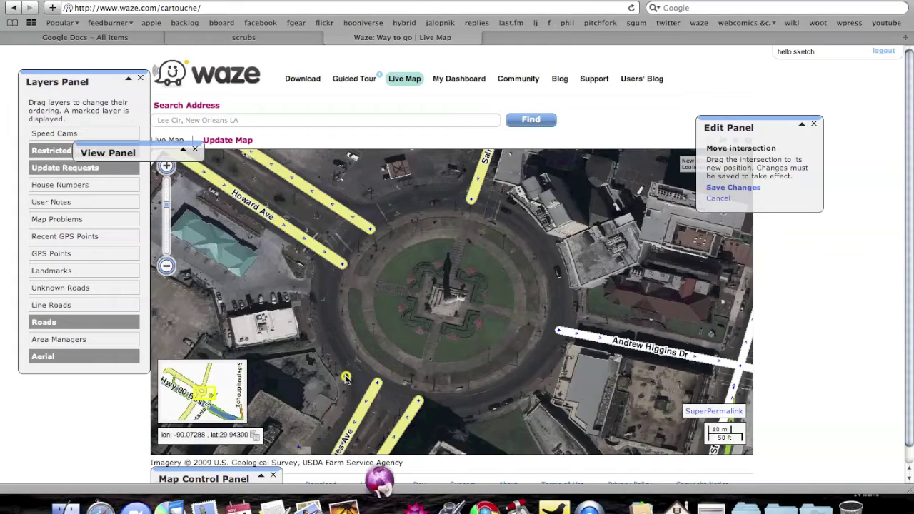
{"action": "left_click", "coordinate": [730, 188]}
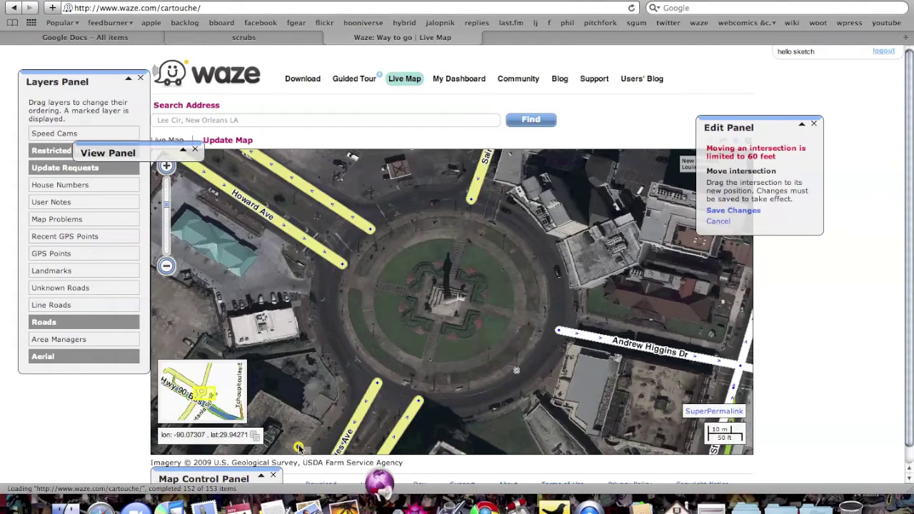
{"action": "left_click", "coordinate": [718, 221]}
- Drag Andrew Higgins Dr's end to the circle centre, save it, and refresh the map
{"action": "left_click", "coordinate": [629, 343]}
{"action": "left_click_drag", "start_coordinate": [473, 317], "coordinate": [441, 301]}
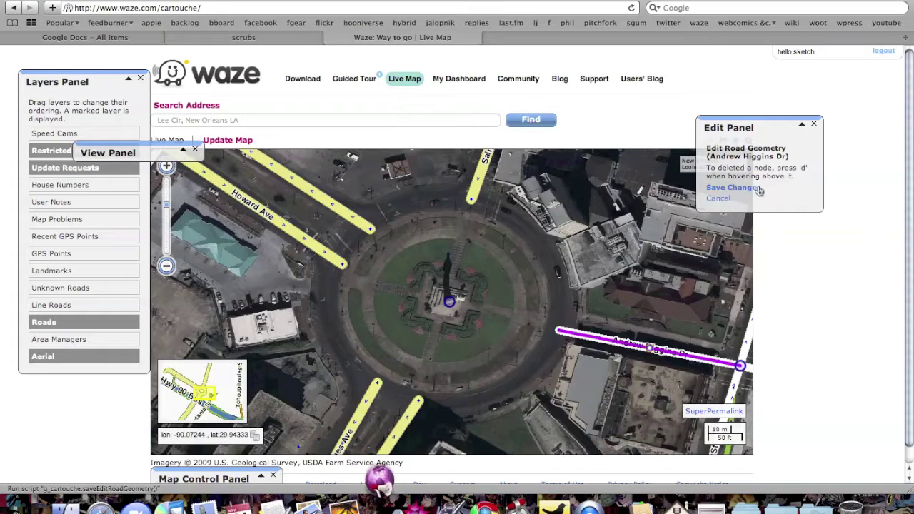
{"action": "left_click", "coordinate": [731, 188]}
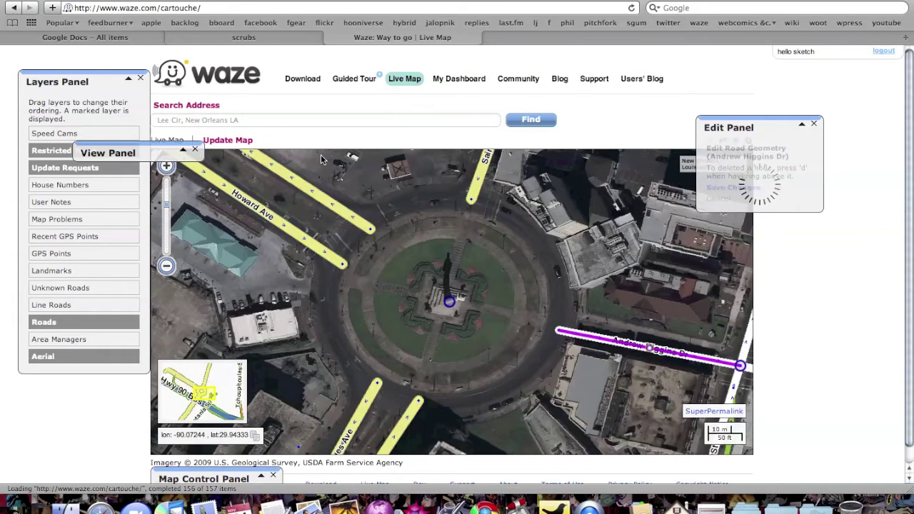
{"action": "left_click", "coordinate": [245, 141]}
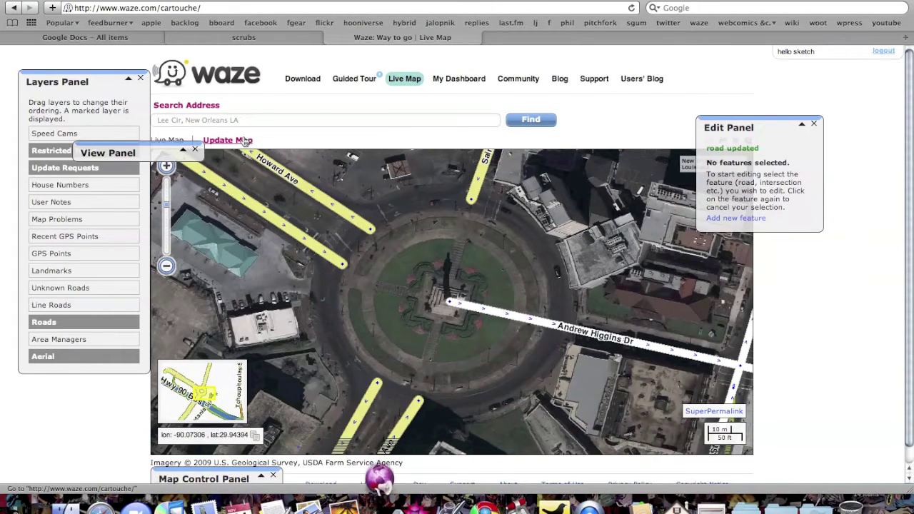
- Turn the centre junction into a 52.2 m-radius roundabout centred on Lee Circle and create it
{"action": "left_click", "coordinate": [245, 140]}
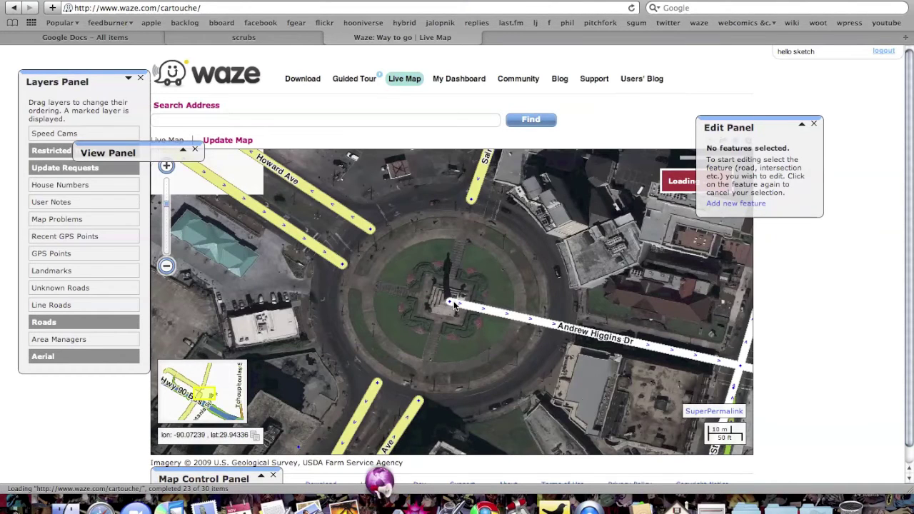
{"action": "left_click", "coordinate": [451, 303]}
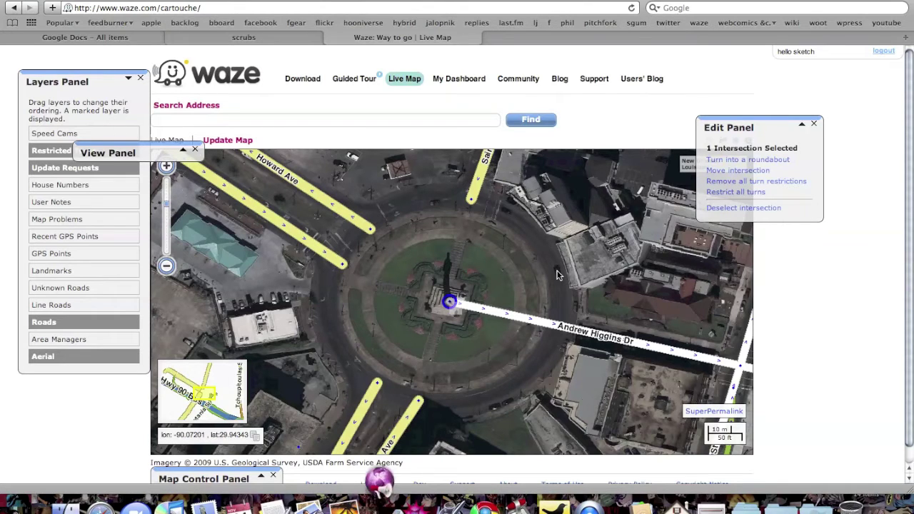
{"action": "left_click", "coordinate": [723, 161]}
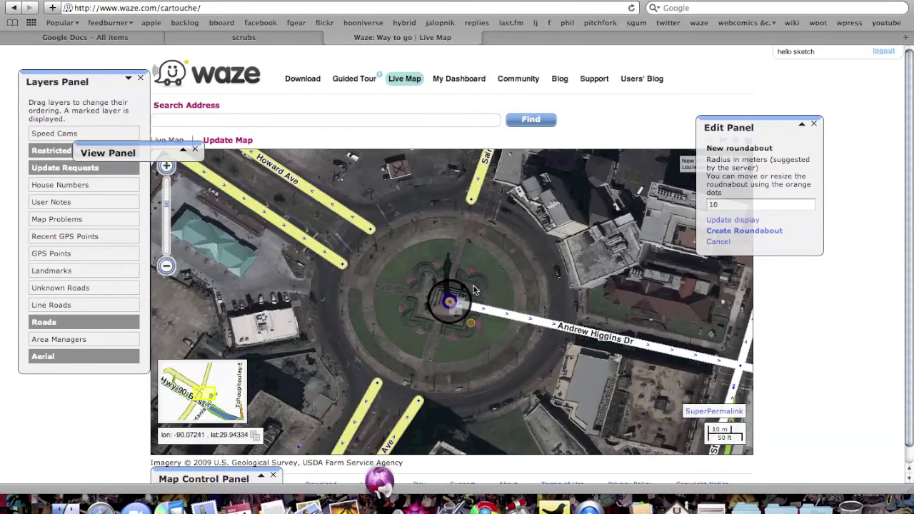
{"action": "left_click_drag", "start_coordinate": [471, 325], "coordinate": [593, 360]}
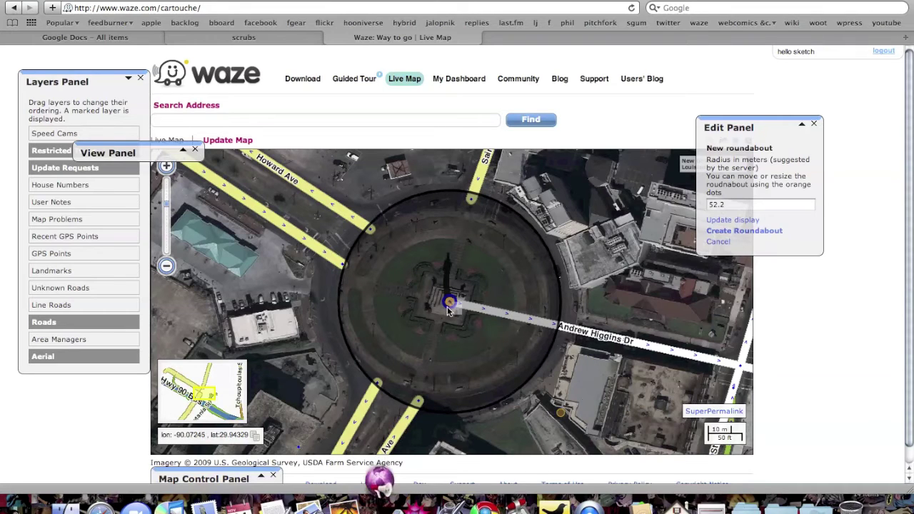
{"action": "left_click_drag", "start_coordinate": [449, 302], "coordinate": [442, 305]}
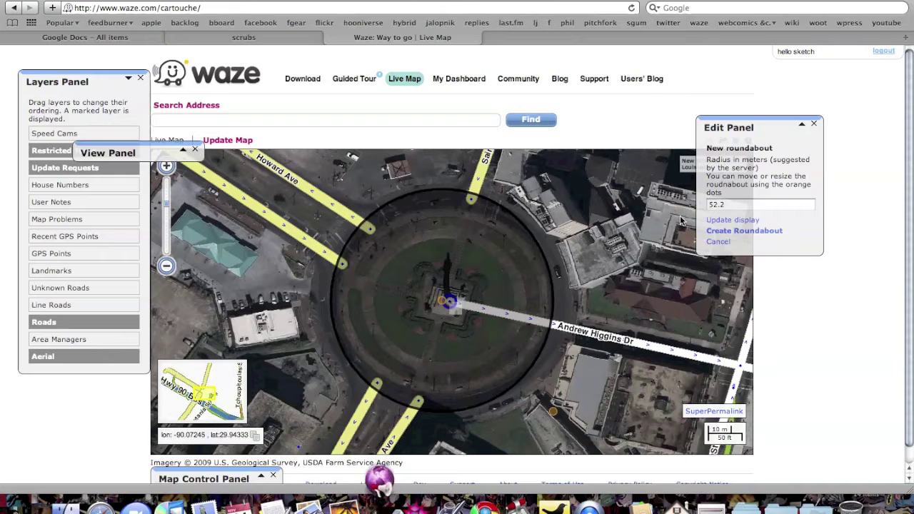
{"action": "left_click", "coordinate": [730, 231]}
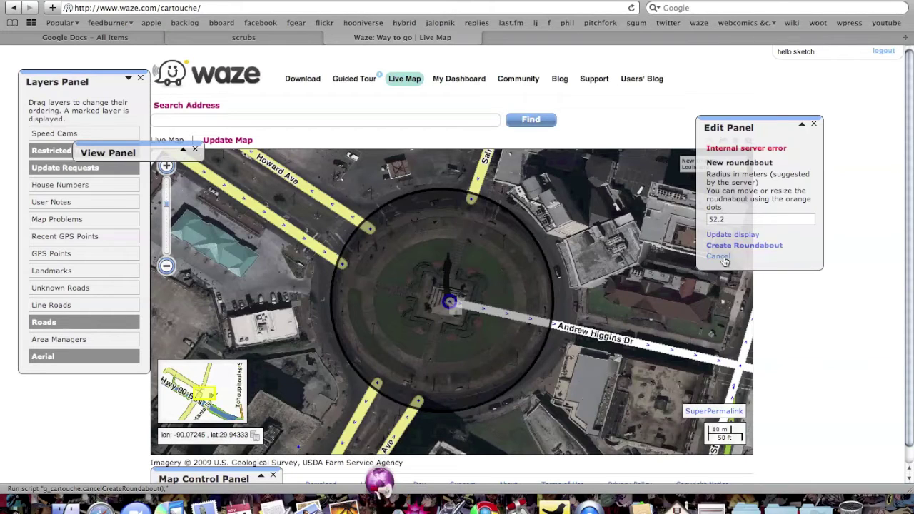
{"action": "left_click", "coordinate": [725, 248]}
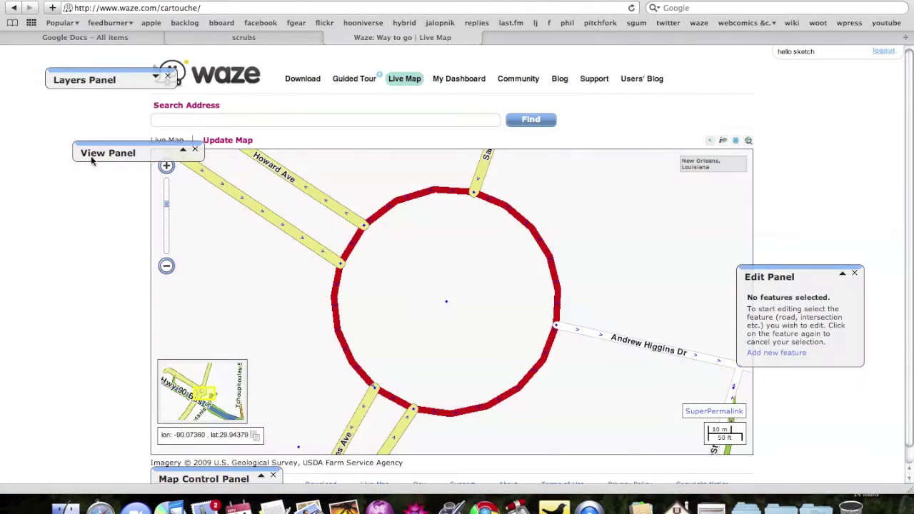
- Re-enable Aerial imagery, select all six roundabout ring segments, and open their road details
{"action": "left_click", "coordinate": [156, 78]}
{"action": "left_click", "coordinate": [107, 356]}
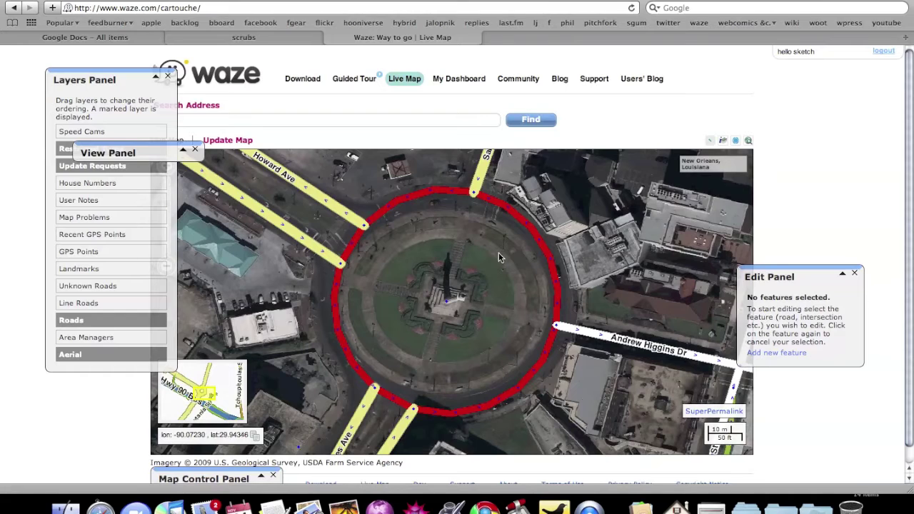
{"action": "left_click", "coordinate": [447, 192]}
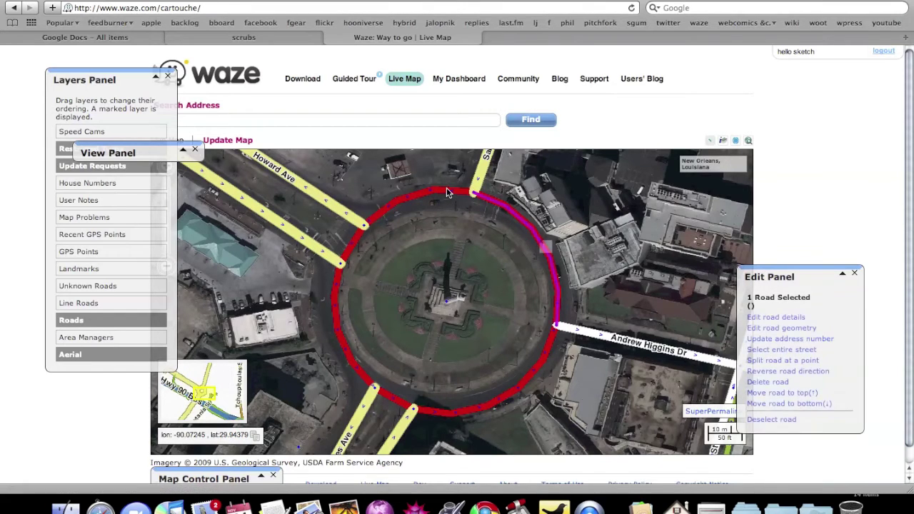
{"action": "left_click", "coordinate": [361, 236], "text": "ctrl"}
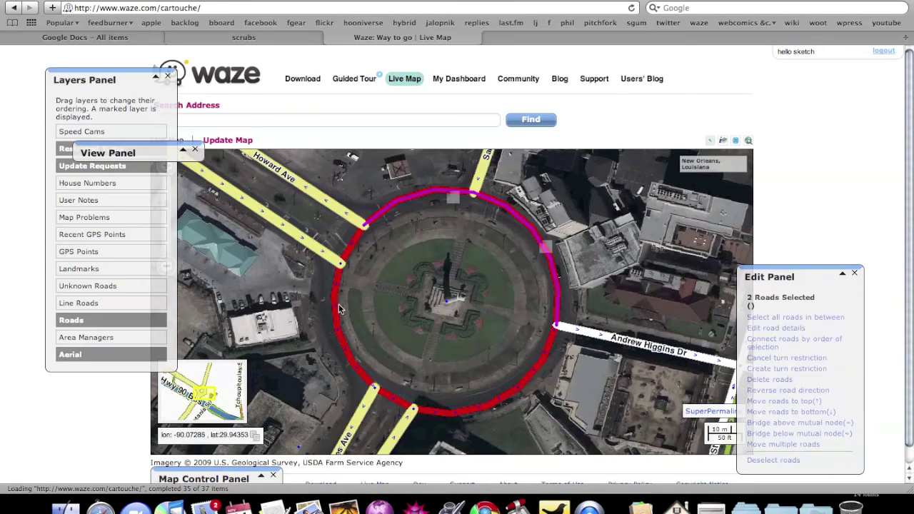
{"action": "left_click", "coordinate": [351, 250], "text": "ctrl"}
{"action": "left_click", "coordinate": [392, 401], "text": "ctrl"}
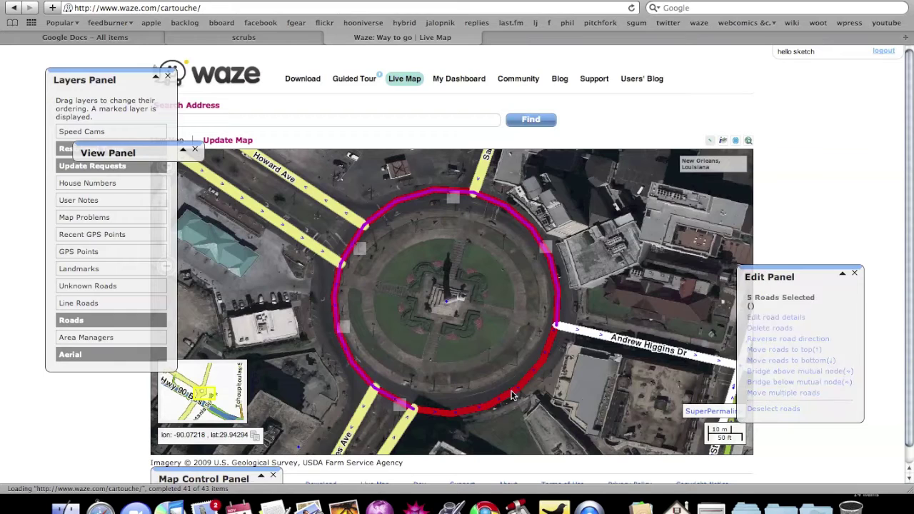
{"action": "left_click", "coordinate": [512, 395], "text": "ctrl"}
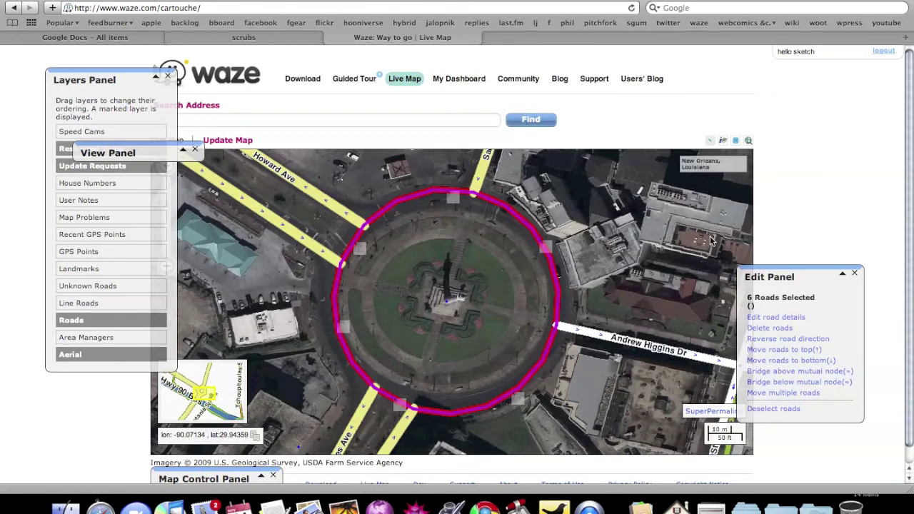
{"action": "left_click", "coordinate": [774, 319]}
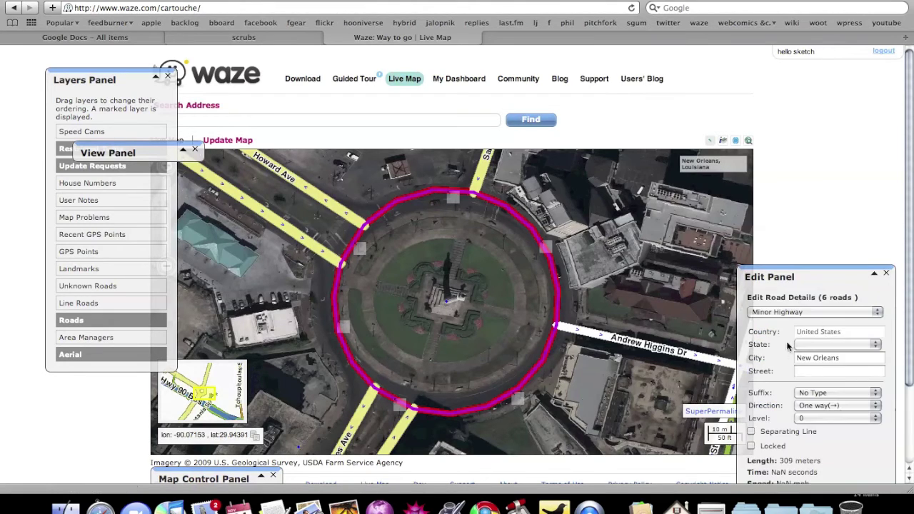
- Set State to Louisiana and Street to 'Lee Circle' for the six ring segments
{"action": "left_click_drag", "start_coordinate": [827, 270], "coordinate": [819, 106]}
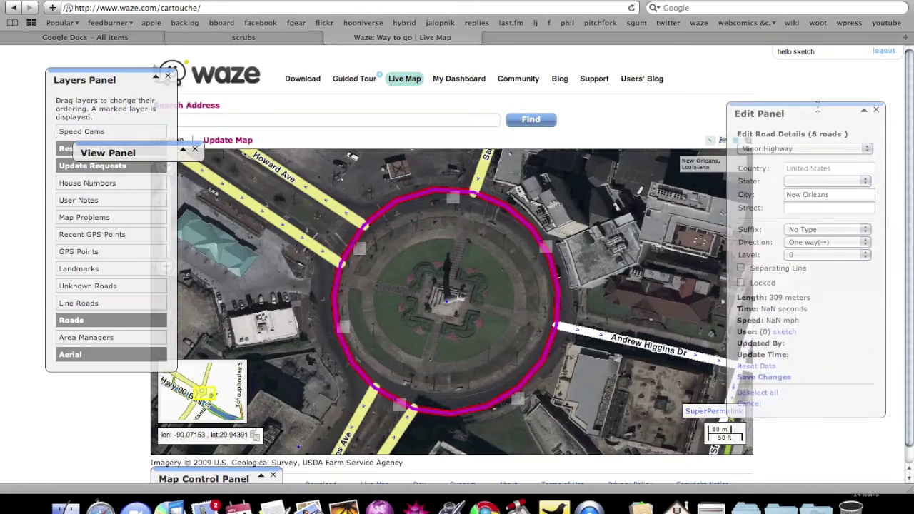
{"action": "left_click", "coordinate": [825, 207]}
{"action": "left_click", "coordinate": [822, 181]}
{"action": "left_click", "coordinate": [808, 374]}
{"action": "left_click", "coordinate": [824, 212]}
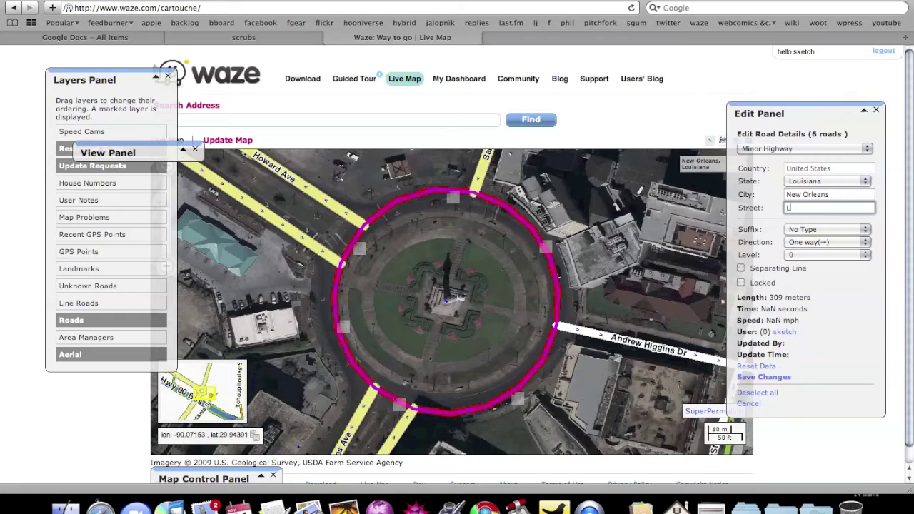
{"action": "type", "text": "Lee Circle"}
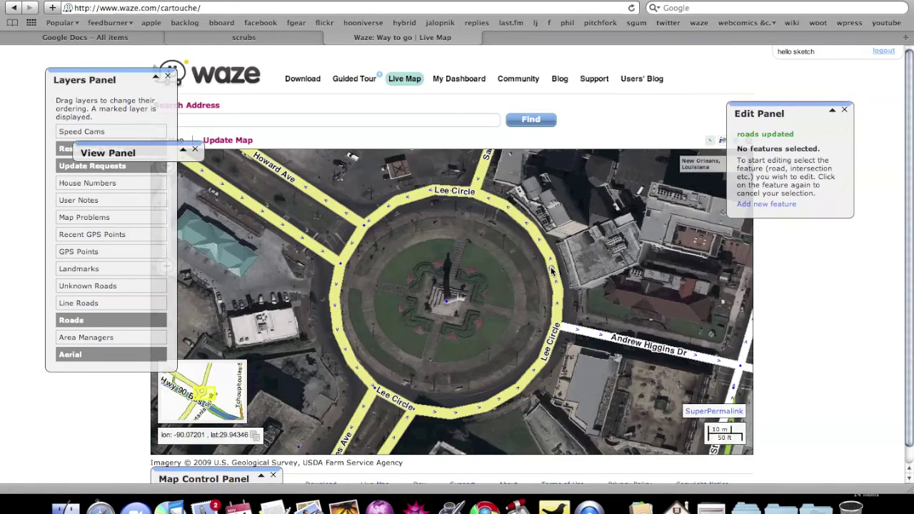
- Inspect one Lee Circle segment's road details, cancel without changes, and deselect it
{"action": "left_click", "coordinate": [552, 271]}
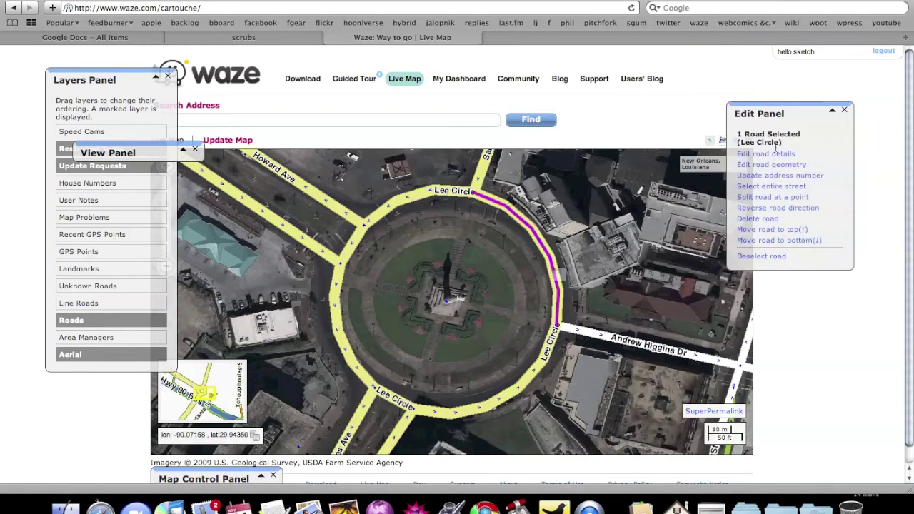
{"action": "left_click", "coordinate": [778, 156]}
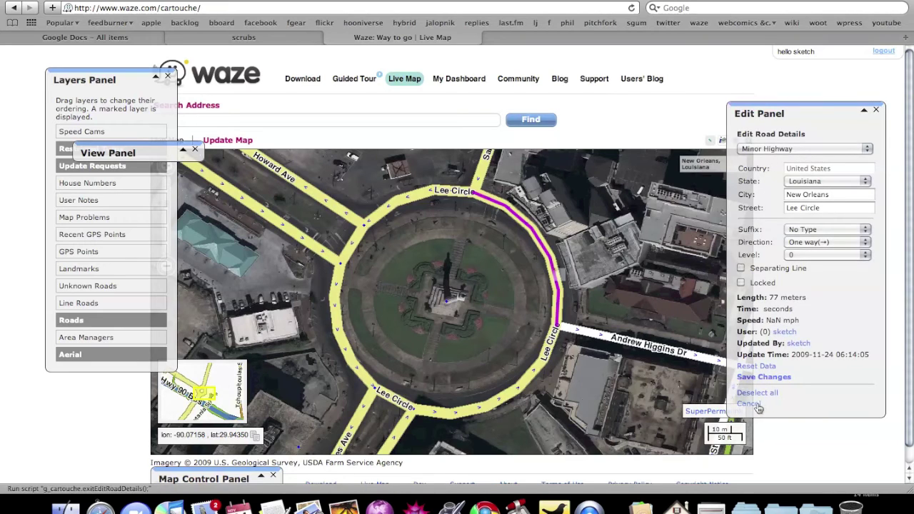
{"action": "left_click", "coordinate": [749, 404]}
{"action": "left_click", "coordinate": [637, 318]}
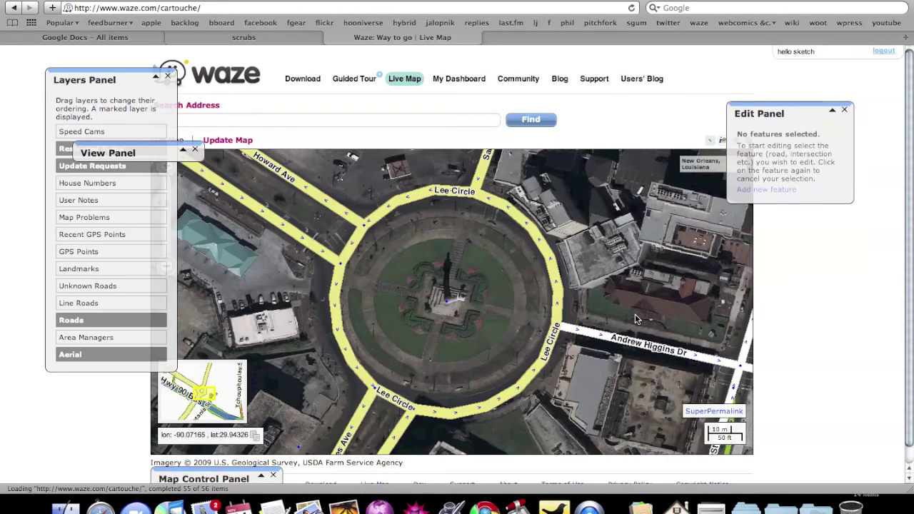